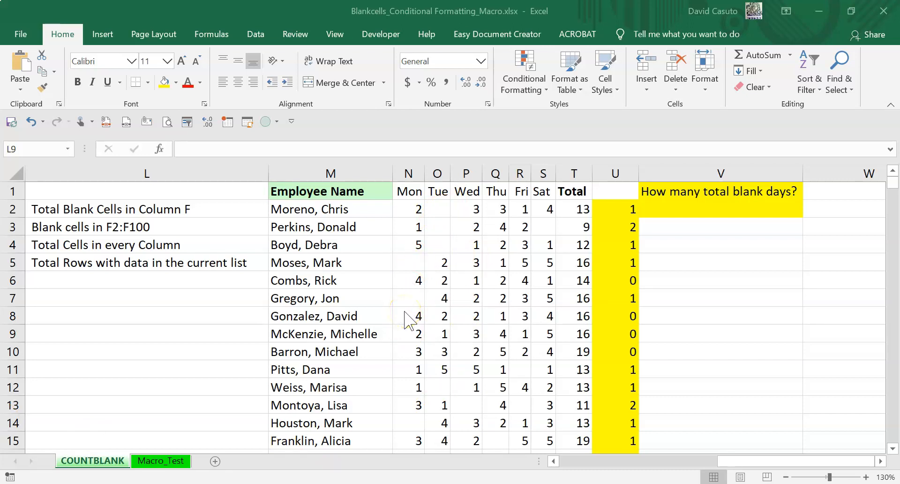
- Enter a COUNTBLANK formula in V2 that counts the empty cells in N2:S16
{"action": "left_click", "coordinate": [718, 205]}
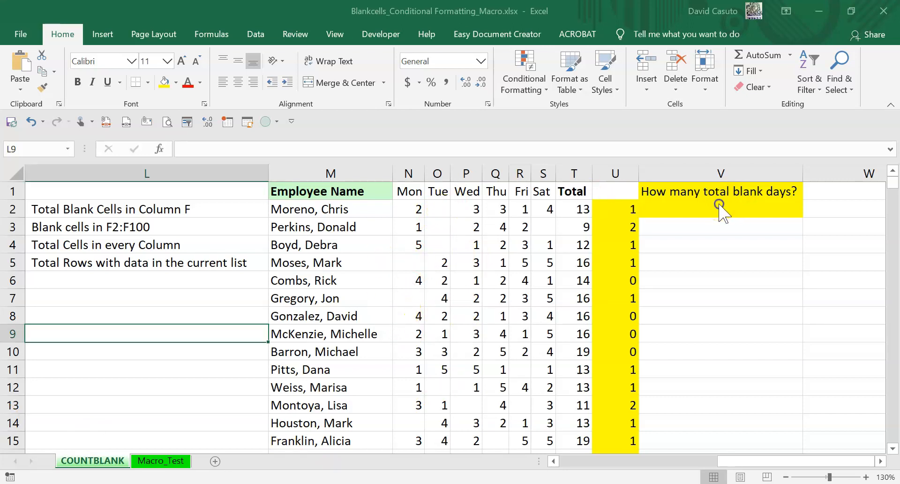
{"action": "left_click", "coordinate": [704, 209]}
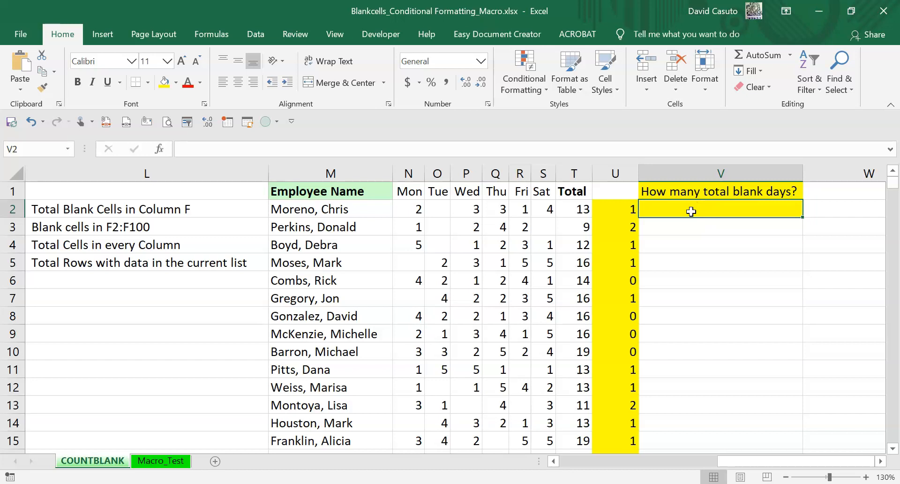
{"action": "type", "text": "="}
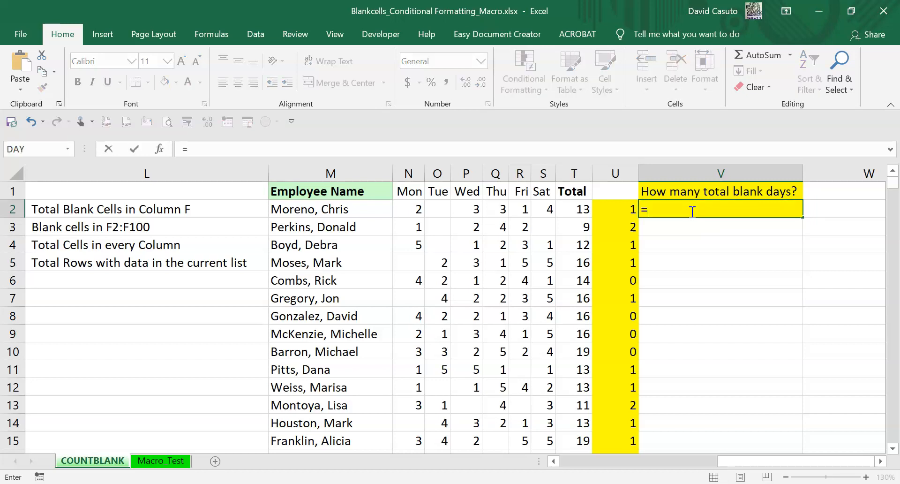
{"action": "type", "text": "countblank"}
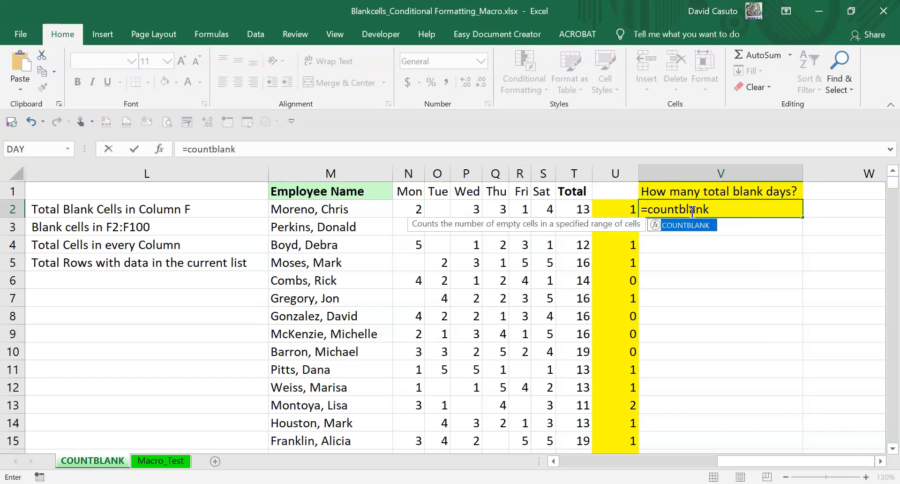
{"action": "key", "text": "Tab"}
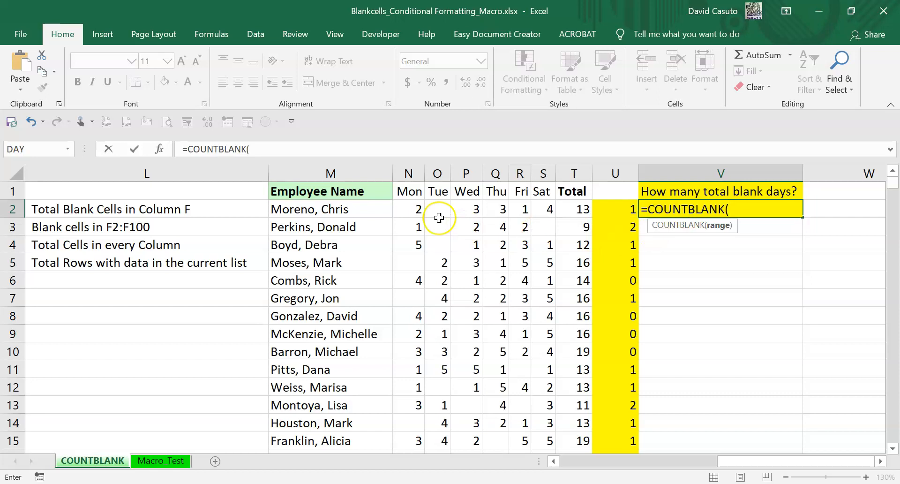
{"action": "left_click_drag", "start_coordinate": [413, 211], "coordinate": [536, 396]}
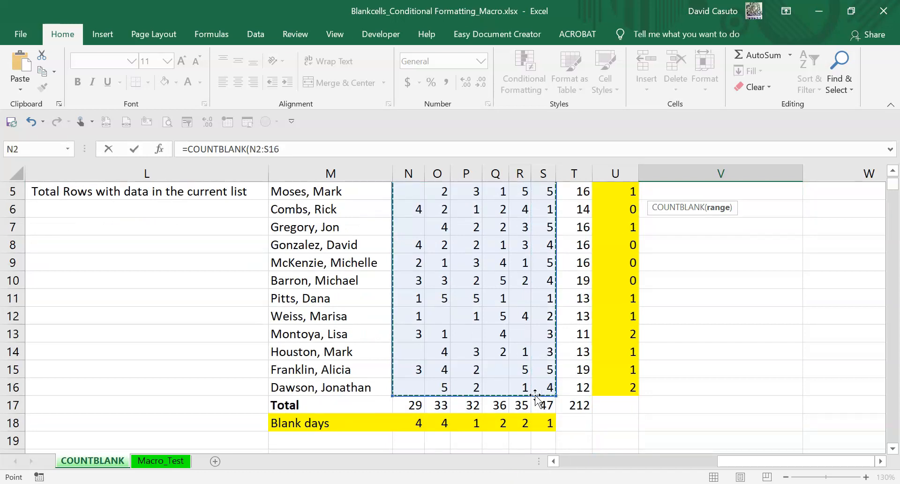
{"action": "key", "text": "Return"}
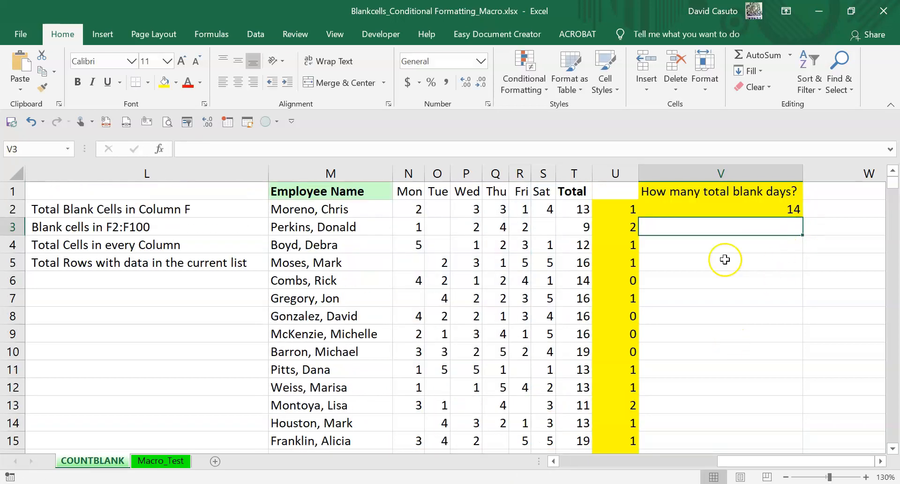
- Enter 5 in the blank Monday cell N5
{"action": "left_click", "coordinate": [410, 266]}
{"action": "type", "text": "5"}
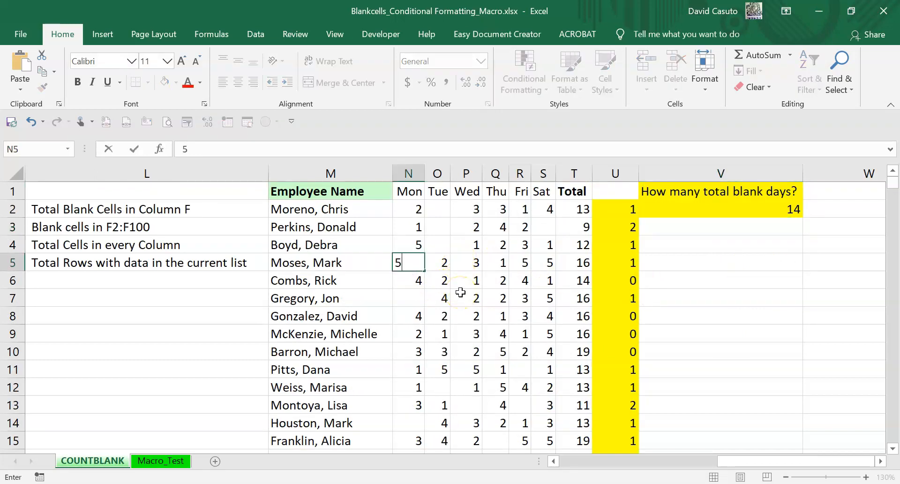
{"action": "key", "text": "Return"}
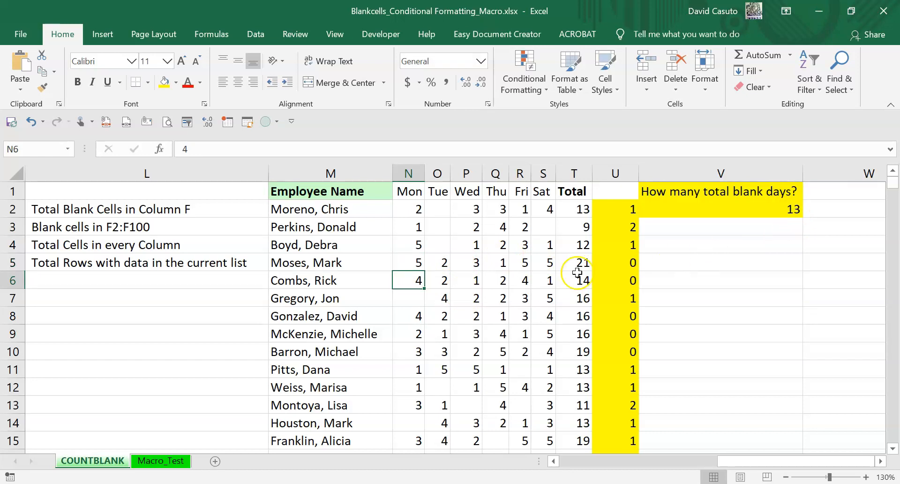
- Clear the Monday values in N2:N3 and N4:N6
{"action": "left_click_drag", "start_coordinate": [419, 209], "coordinate": [418, 227]}
{"action": "key", "text": "Delete"}
{"action": "key", "text": "Return"}
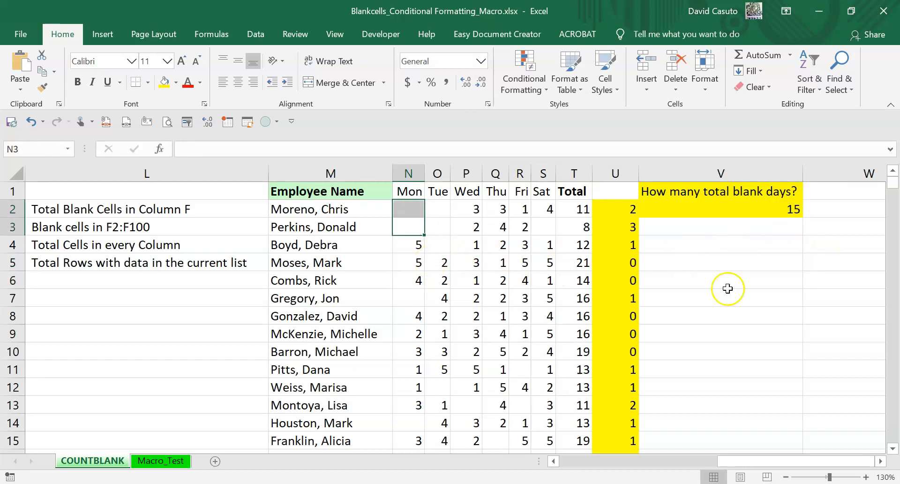
{"action": "left_click", "coordinate": [428, 304]}
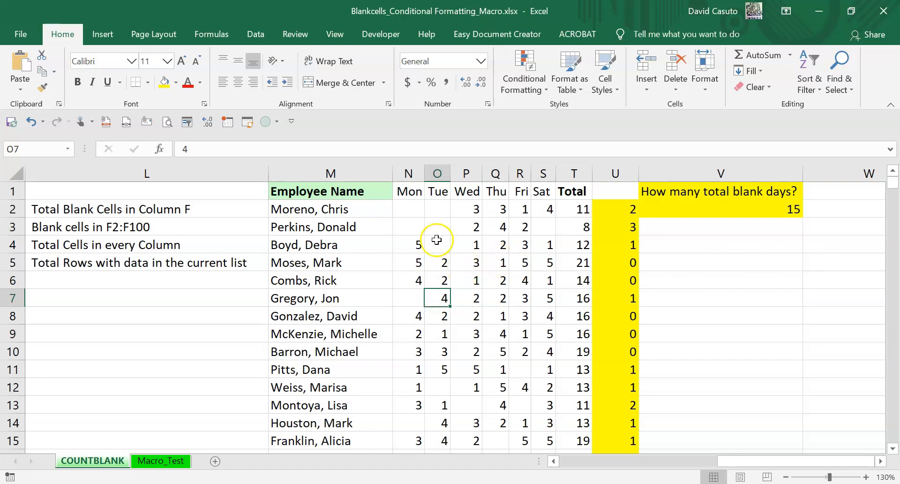
{"action": "left_click_drag", "start_coordinate": [410, 247], "coordinate": [417, 277]}
{"action": "key", "text": "Delete"}
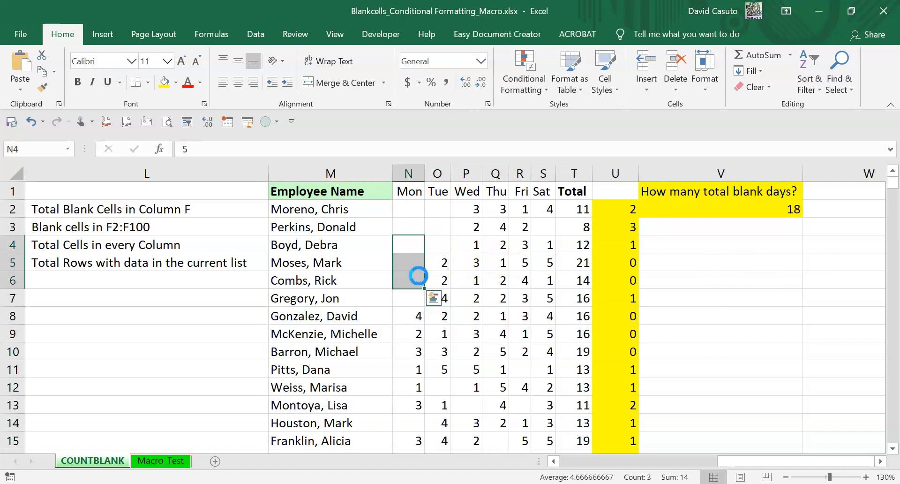
{"action": "key", "text": "Return"}
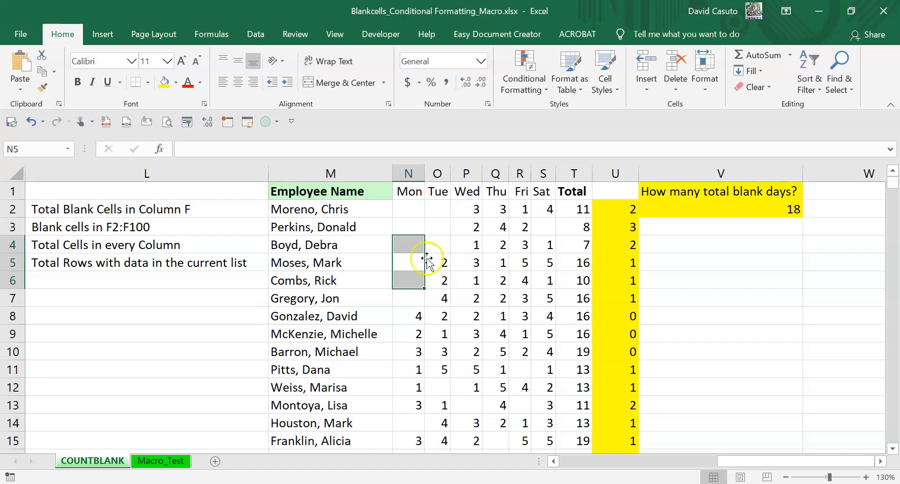
{"action": "left_click", "coordinate": [459, 298]}
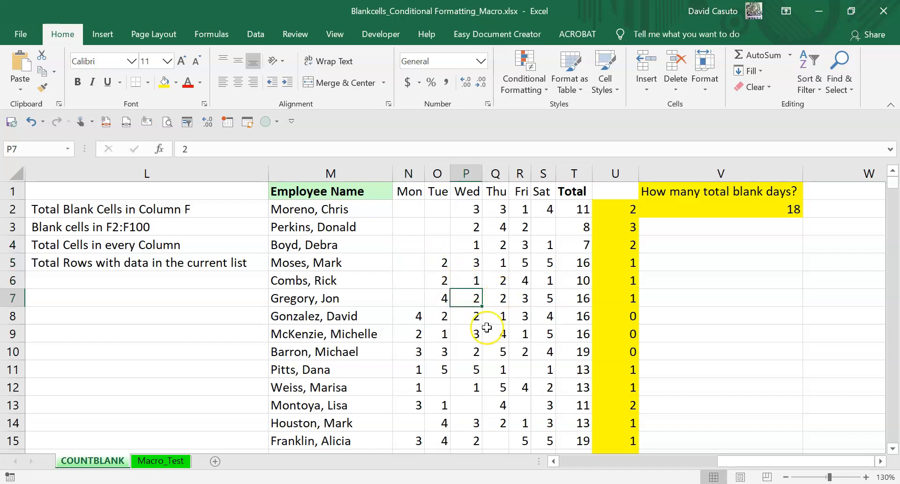
- Enter 3 in the Monday cell N6
{"action": "left_click", "coordinate": [403, 281]}
{"action": "type", "text": "3"}
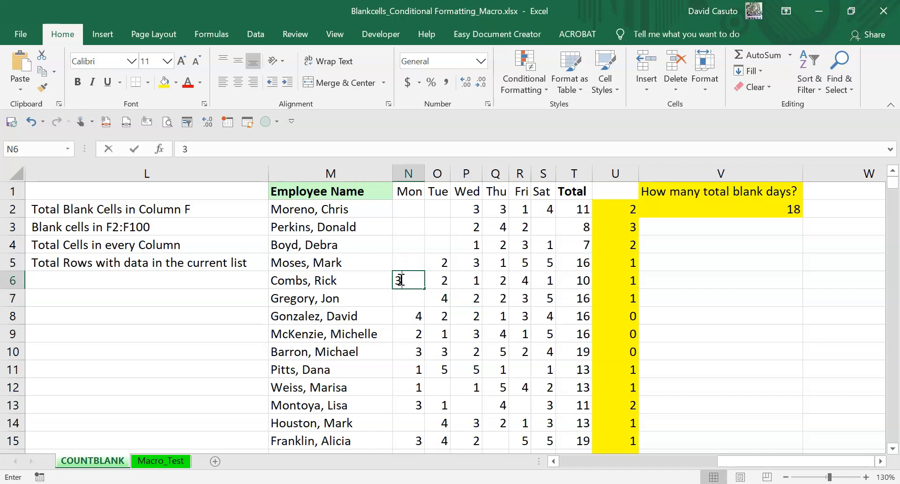
{"action": "key", "text": "Return"}
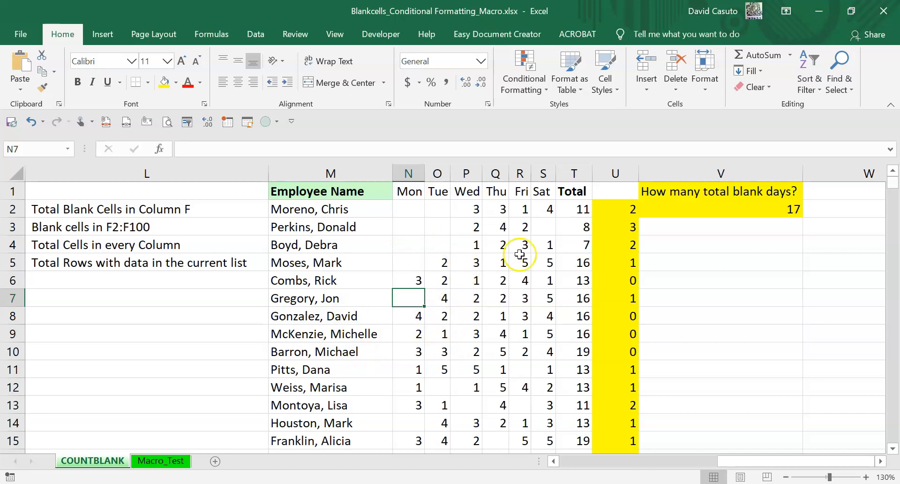
- Start a new custom conditional formatting rule for the daily values in N2:S16
{"action": "scroll", "coordinate": [497, 305], "scroll_direction": "down", "scroll_amount": 2}
{"action": "scroll", "coordinate": [539, 330], "scroll_direction": "up", "scroll_amount": 2}
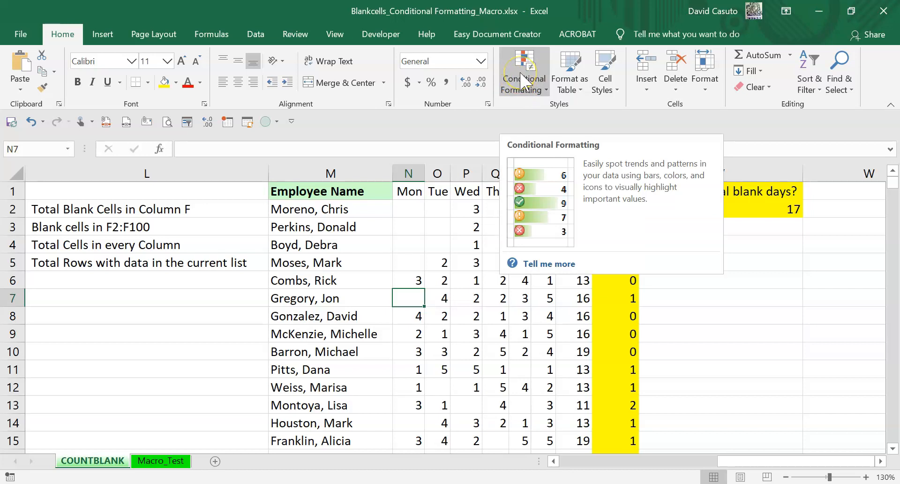
{"action": "left_click_drag", "start_coordinate": [411, 211], "coordinate": [552, 387]}
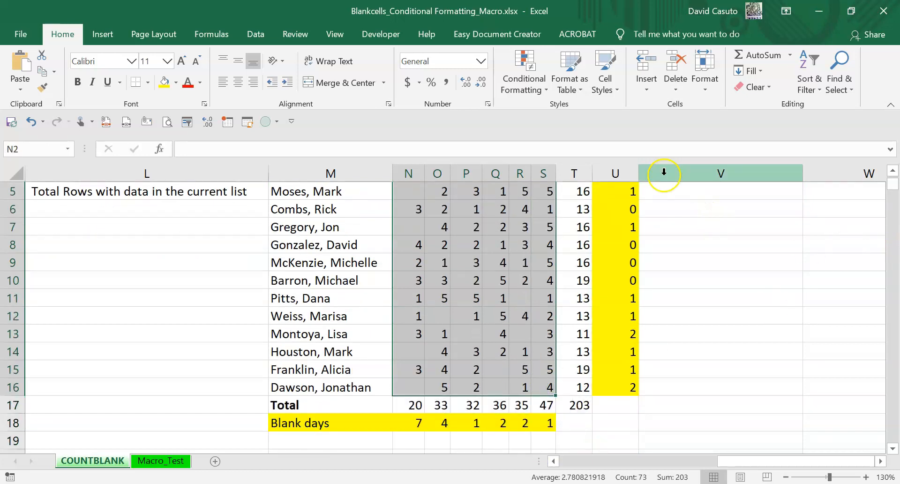
{"action": "left_click", "coordinate": [518, 89]}
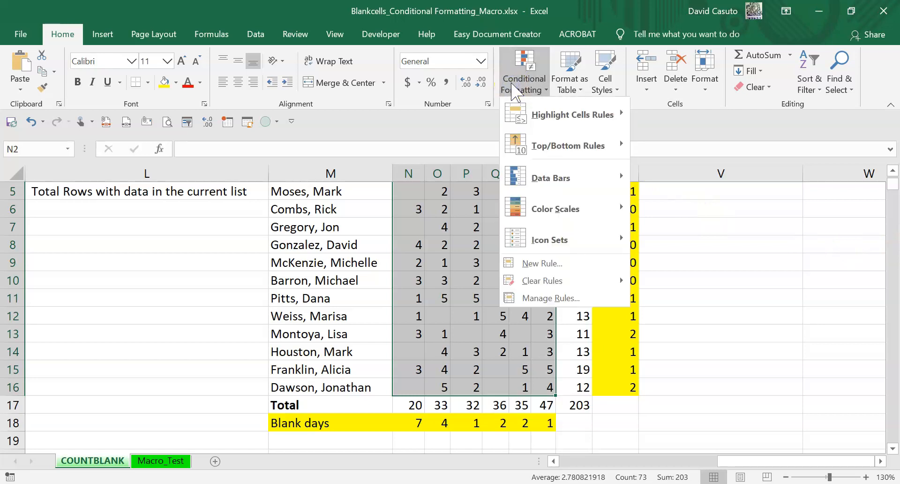
{"action": "left_click", "coordinate": [528, 264]}
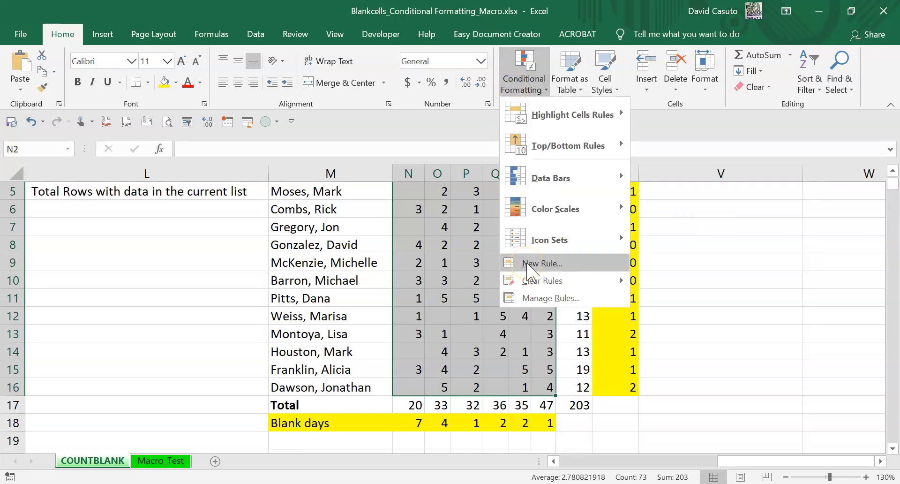
{"action": "left_click", "coordinate": [557, 117]}
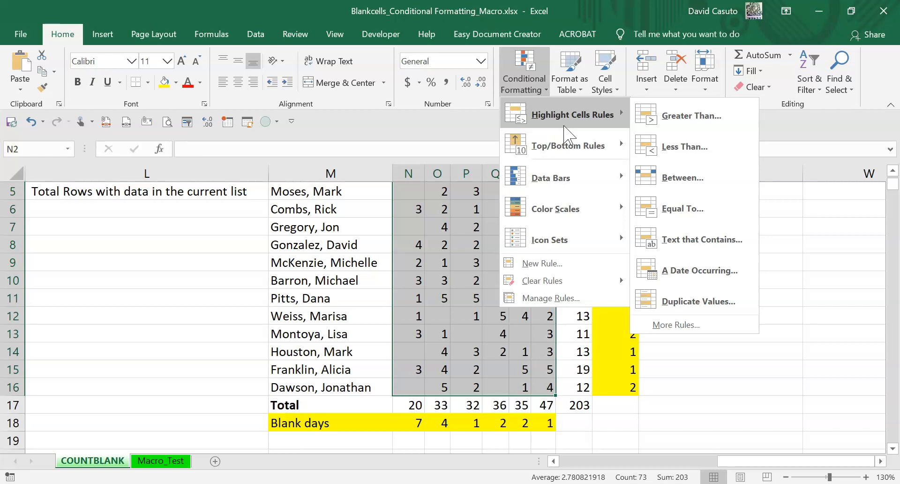
{"action": "left_click", "coordinate": [700, 240]}
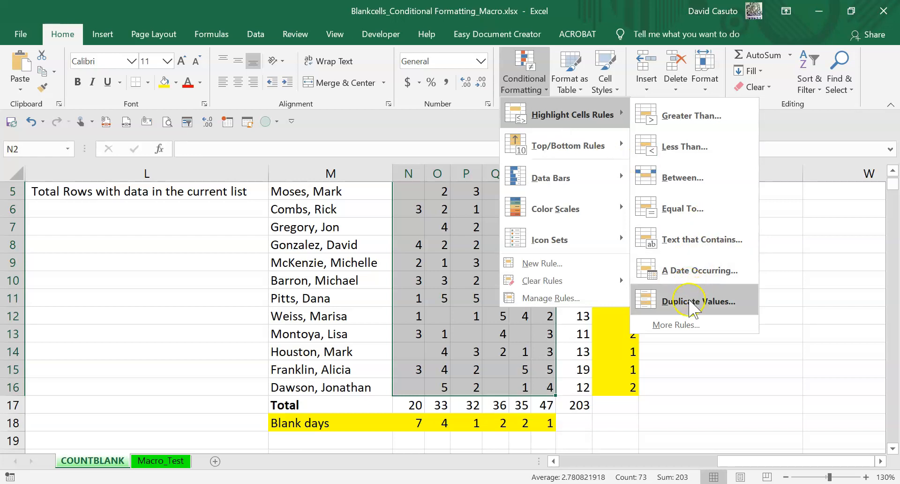
{"action": "mouse_move", "coordinate": [560, 153]}
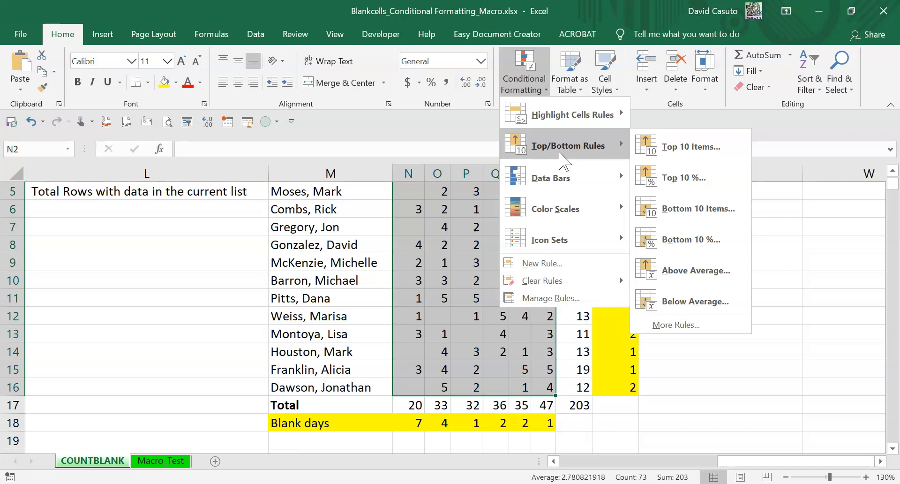
{"action": "left_click", "coordinate": [542, 239]}
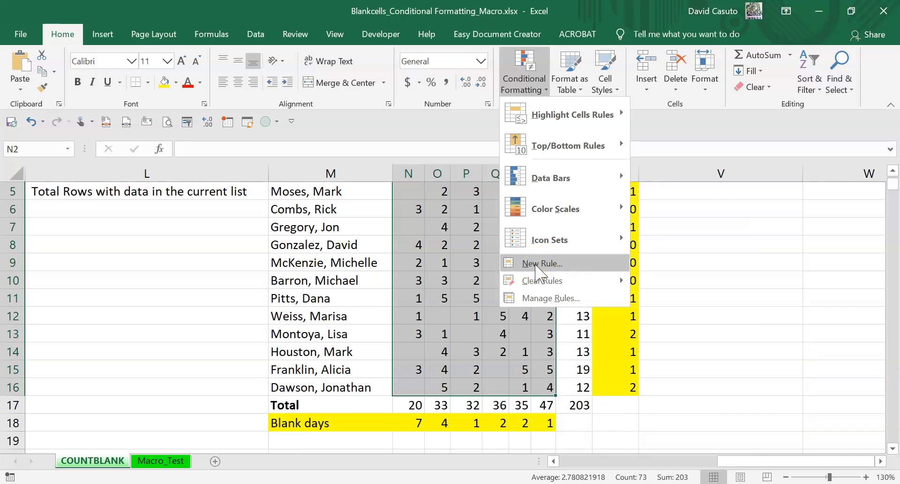
{"action": "left_click", "coordinate": [536, 264]}
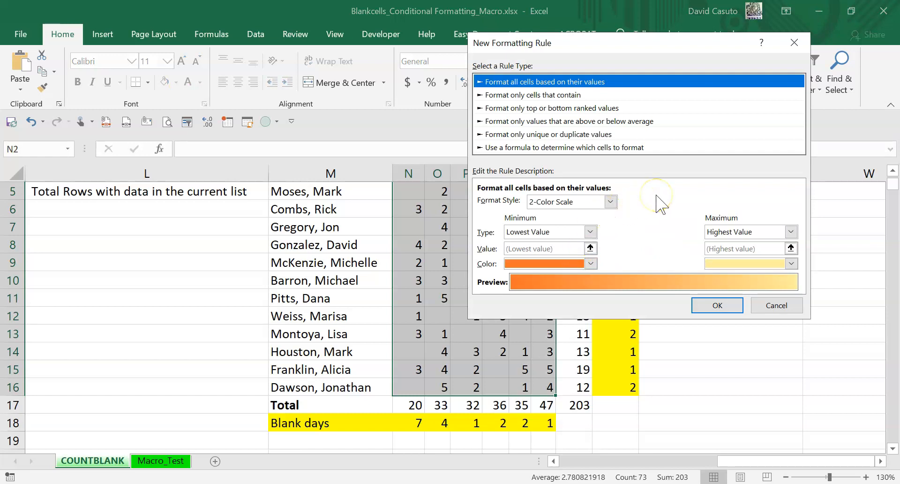
- Set the rule type to format only cells that contain Blanks
{"action": "left_click", "coordinate": [479, 96]}
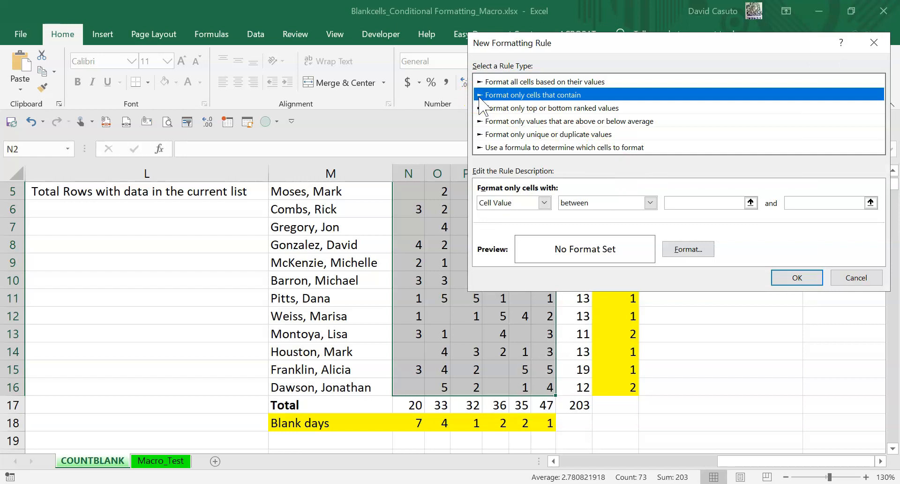
{"action": "left_click", "coordinate": [544, 202]}
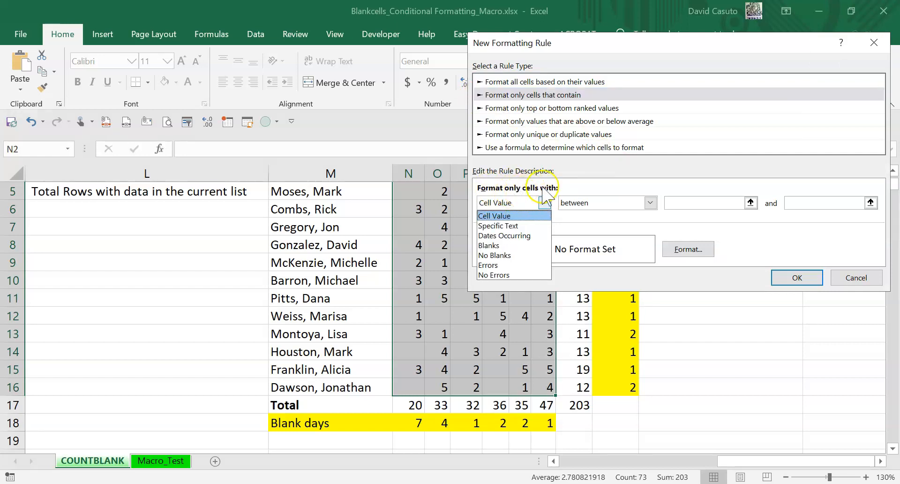
{"action": "left_click", "coordinate": [498, 247]}
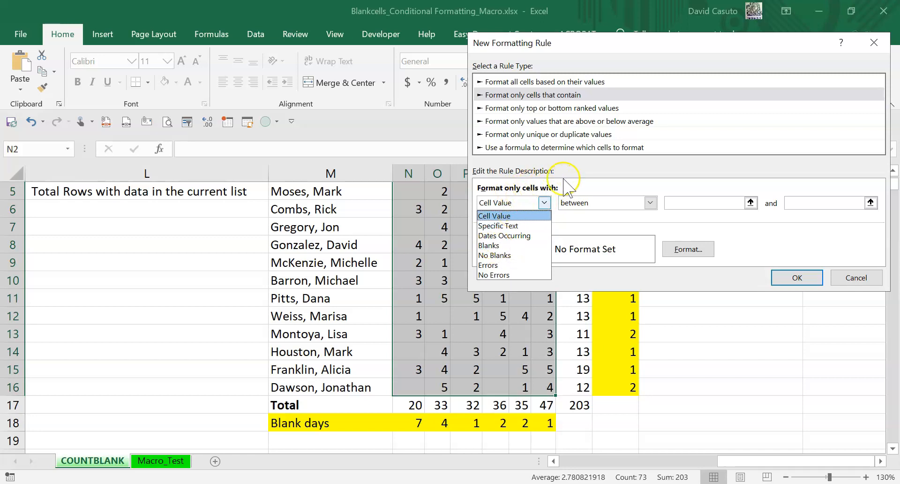
{"action": "left_click", "coordinate": [497, 245]}
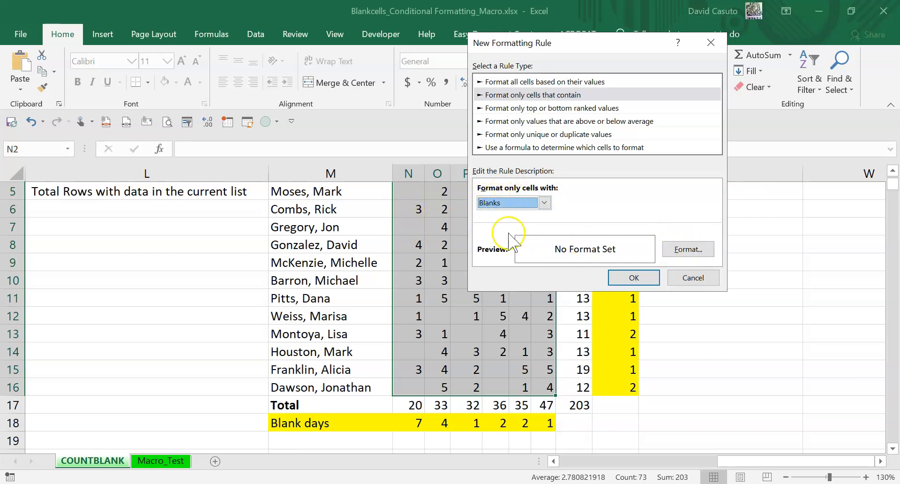
- Give the blank-cell rule a bright red background fill and apply it to N2:S16
{"action": "left_click", "coordinate": [676, 250]}
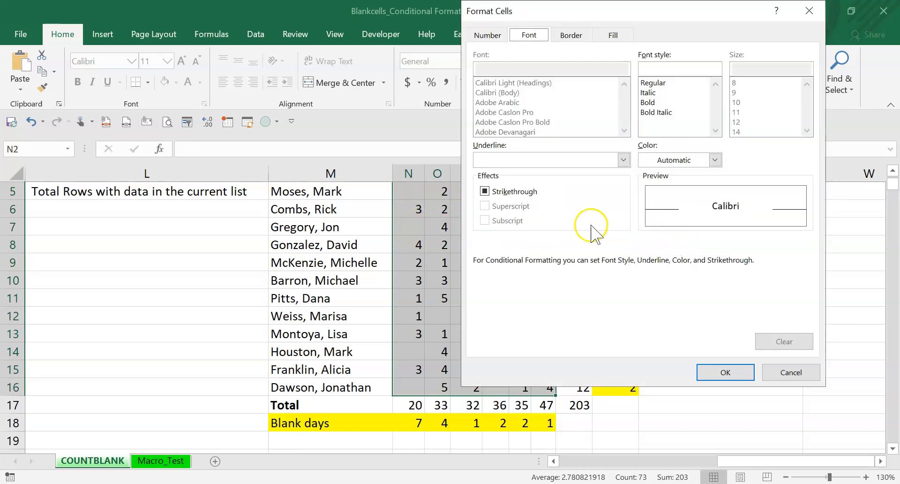
{"action": "left_click", "coordinate": [617, 35]}
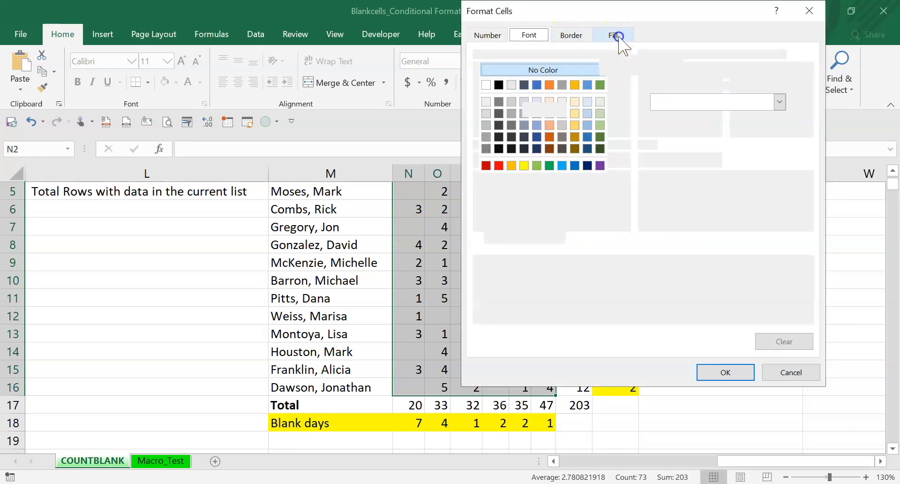
{"action": "left_click", "coordinate": [498, 166]}
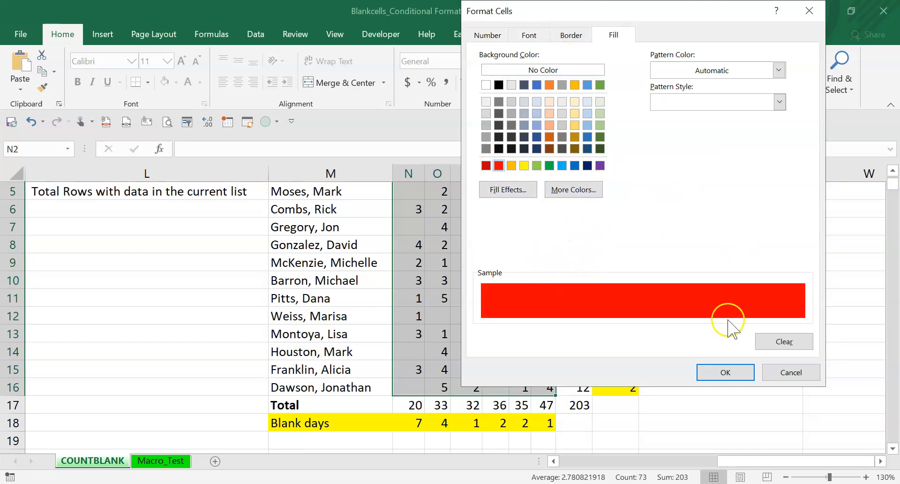
{"action": "left_click", "coordinate": [725, 372]}
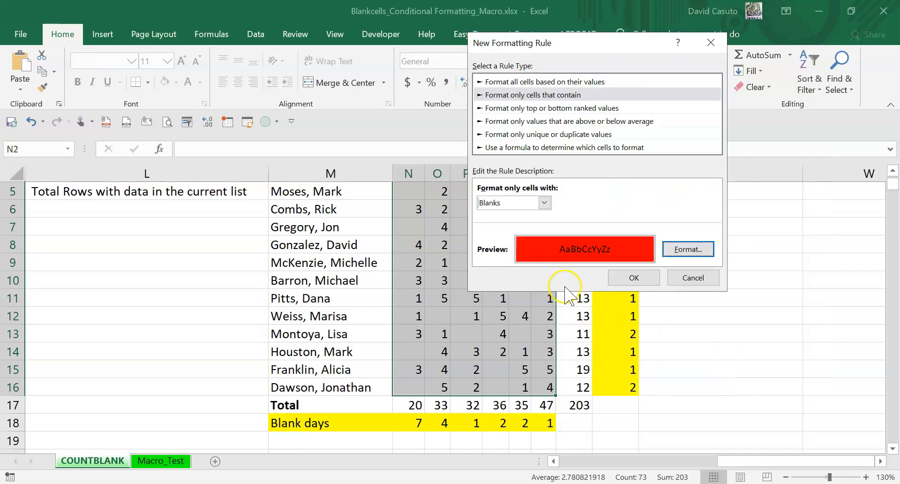
{"action": "left_click", "coordinate": [620, 277]}
{"action": "left_click", "coordinate": [521, 262]}
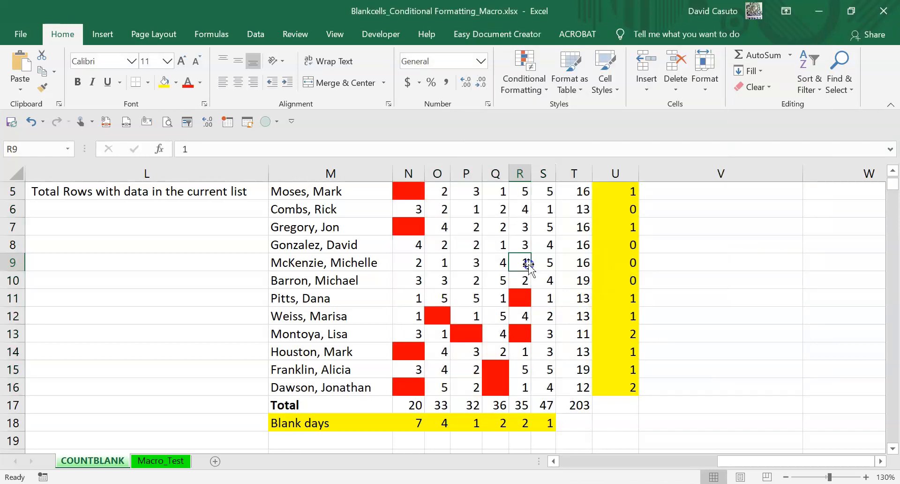
{"action": "scroll", "coordinate": [523, 262], "scroll_direction": "up", "scroll_amount": 2}
{"action": "scroll", "coordinate": [502, 300], "scroll_direction": "down", "scroll_amount": 1}
{"action": "scroll", "coordinate": [499, 304], "scroll_direction": "up", "scroll_amount": 1}
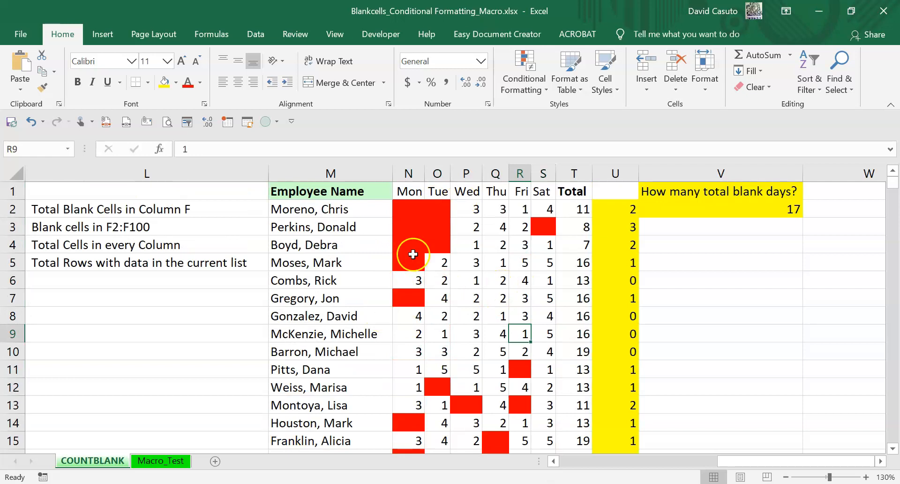
- Fill two blank Monday cells, entering 1 in N4 and 2 in N2
{"action": "left_click", "coordinate": [401, 242]}
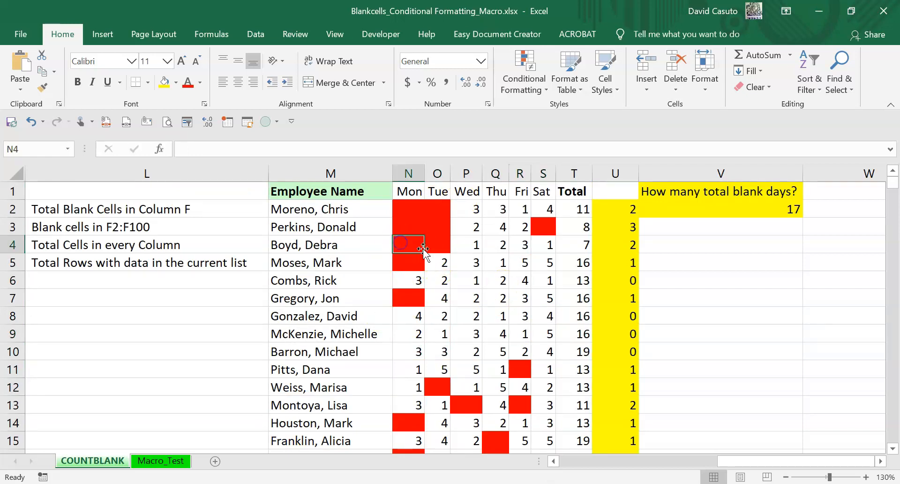
{"action": "type", "text": "1"}
{"action": "key", "text": "Return"}
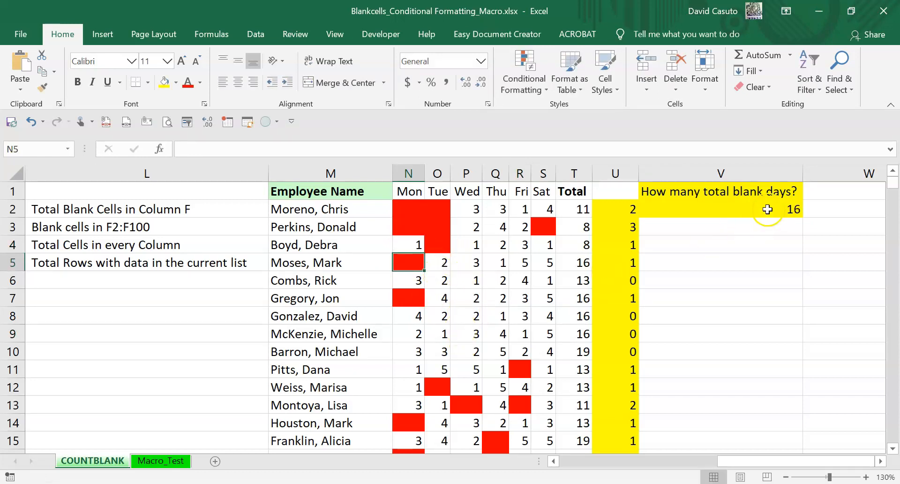
{"action": "left_click", "coordinate": [405, 210]}
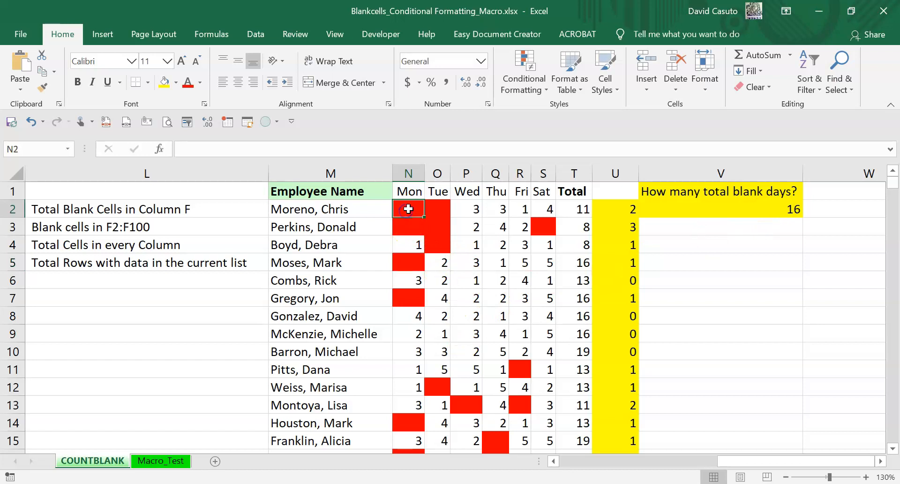
{"action": "type", "text": "2"}
{"action": "key", "text": "Return"}
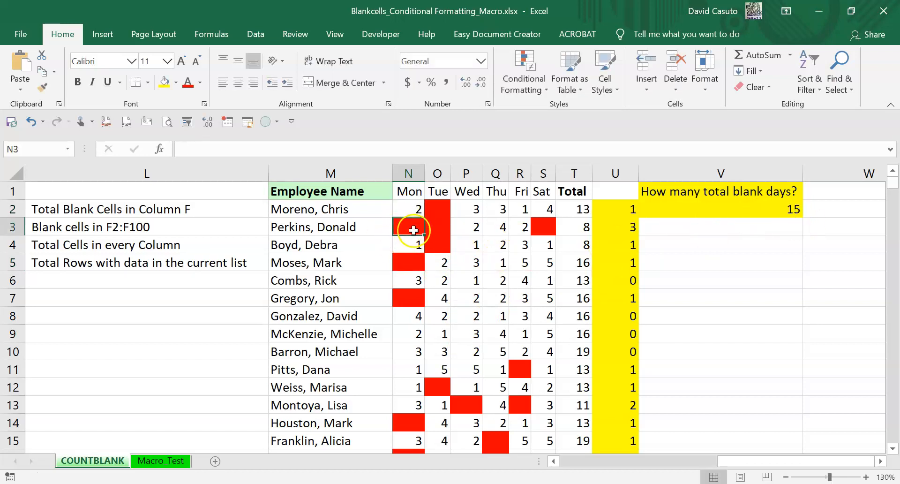
- Clear the Friday value in cell R5
{"action": "scroll", "coordinate": [465, 313], "scroll_direction": "down", "scroll_amount": 1}
{"action": "scroll", "coordinate": [526, 278], "scroll_direction": "up", "scroll_amount": 1}
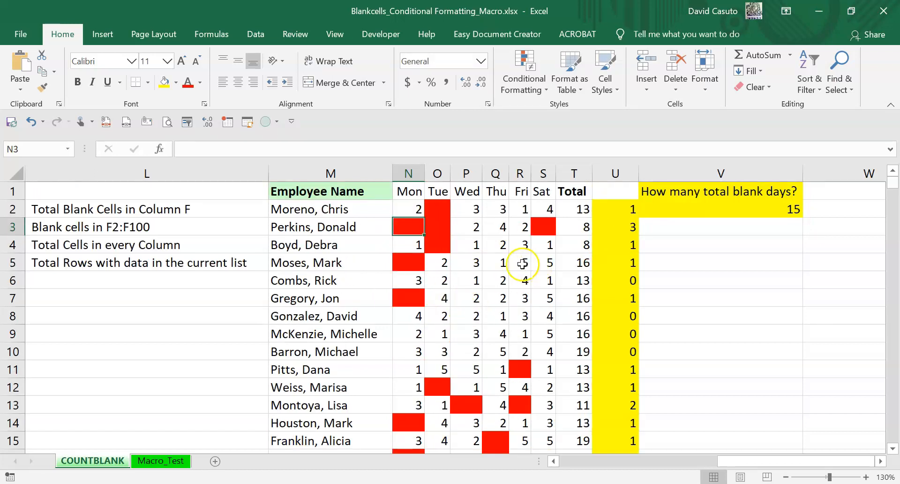
{"action": "left_click", "coordinate": [525, 263]}
{"action": "key", "text": "Delete"}
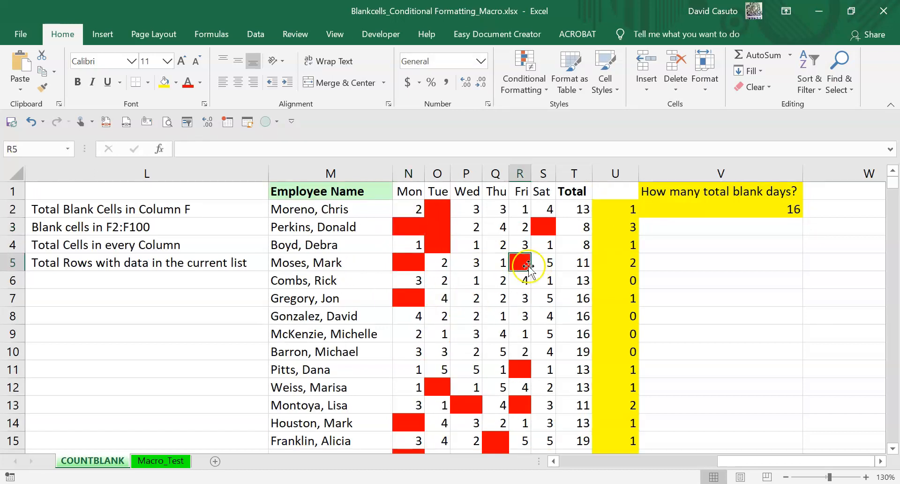
- Inspect the total blank days formula in cell V2
{"action": "scroll", "coordinate": [519, 323], "scroll_direction": "down", "scroll_amount": 3}
{"action": "scroll", "coordinate": [519, 323], "scroll_direction": "up", "scroll_amount": 1}
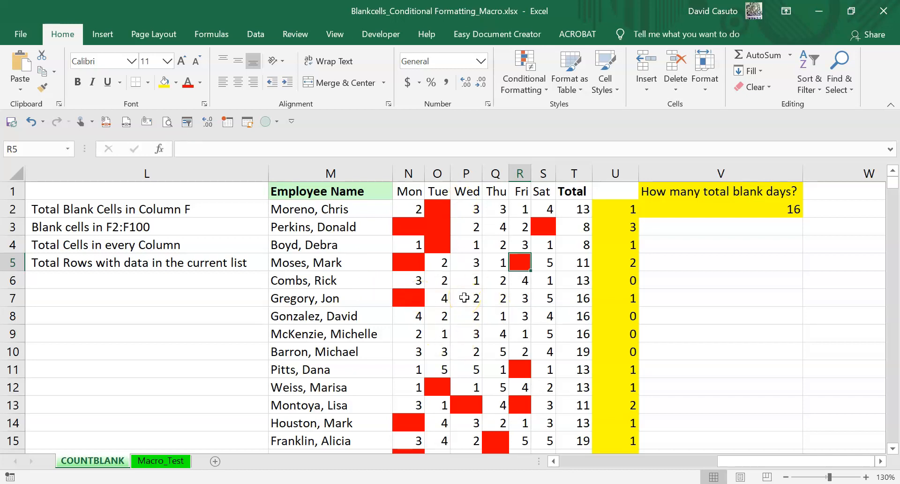
{"action": "left_click", "coordinate": [710, 211]}
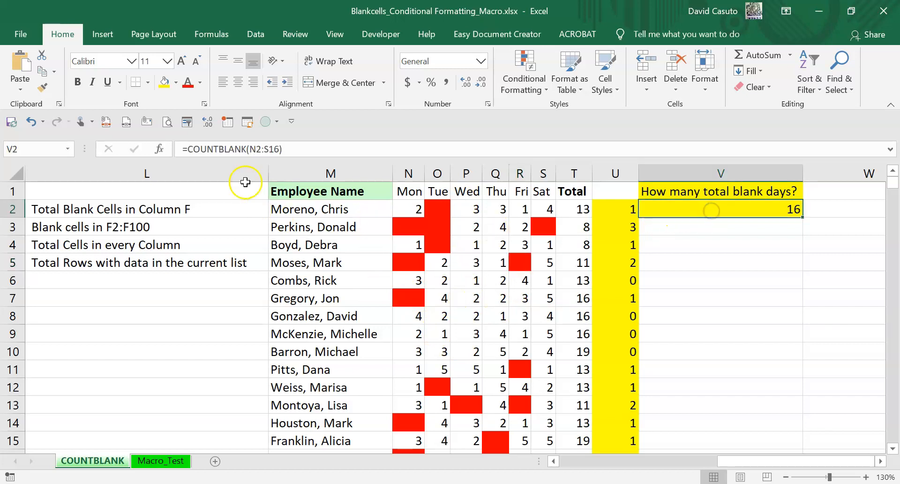